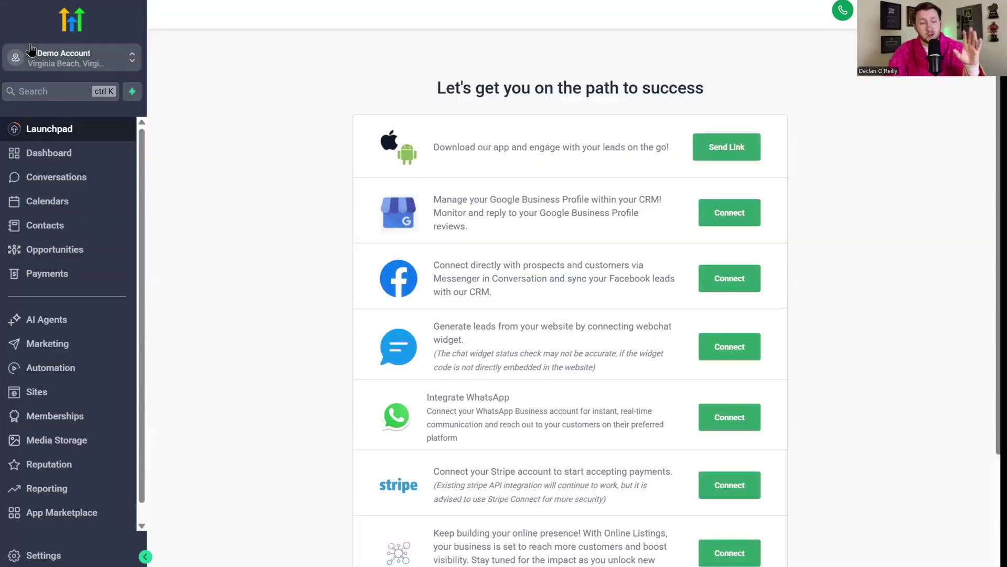
# Show the AI Agents knowledge base list with Daves Plumbing and Existing knowledge base.
pyautogui.click(68, 329)
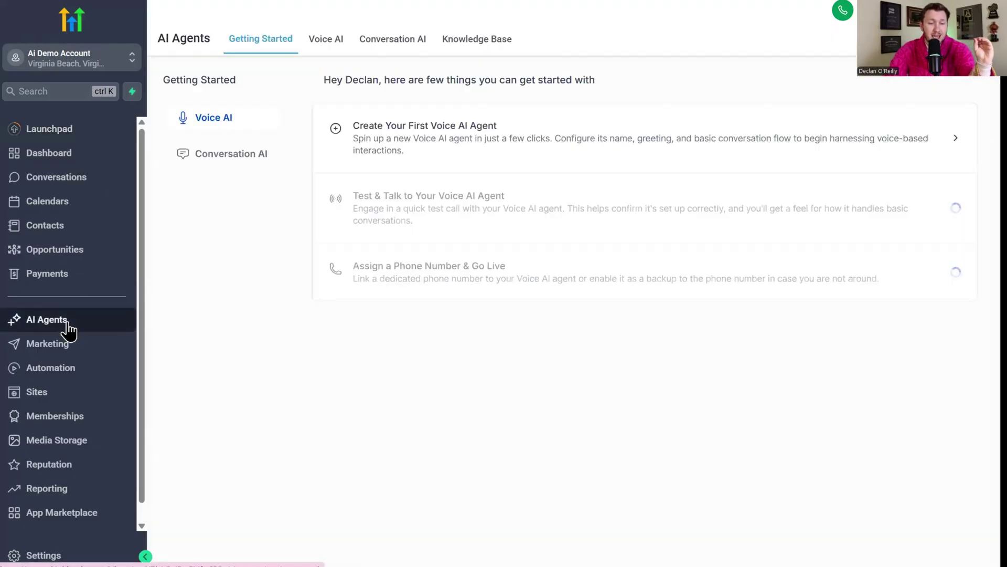
pyautogui.click(507, 49)
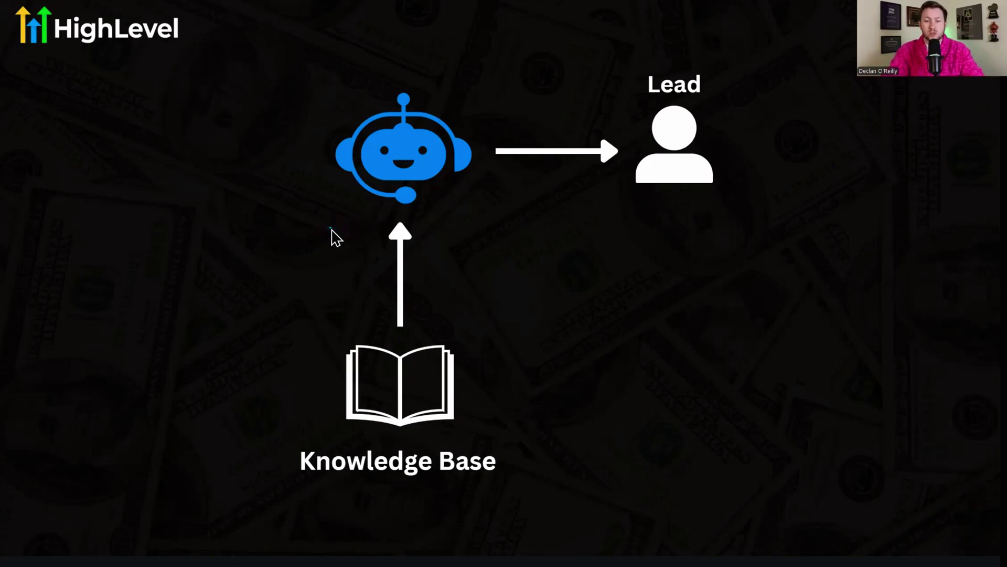
# Advance the slideshow to the diagram of a search fanning out to four AI assistants.
pyautogui.click(900, 337)
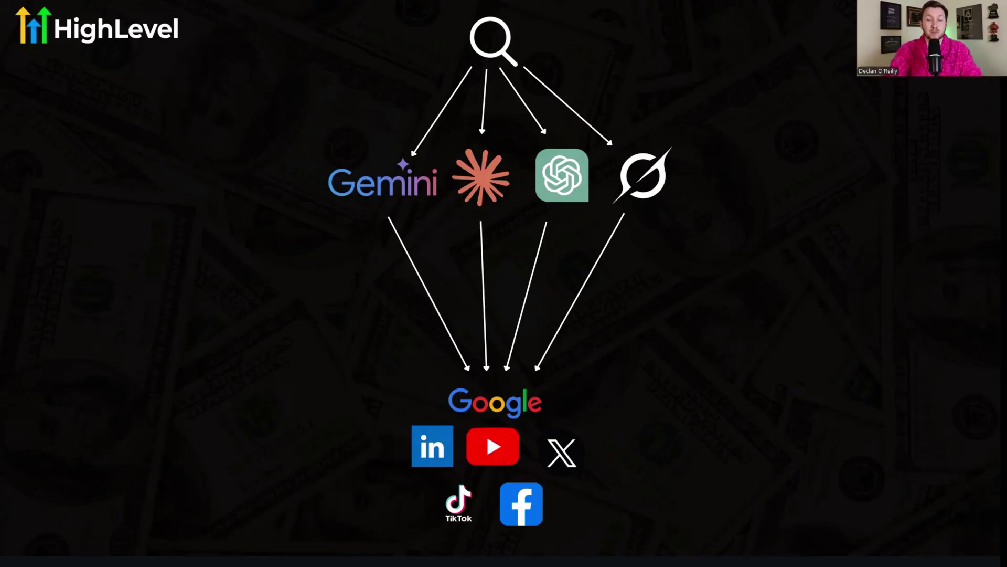
pyautogui.press('Right')
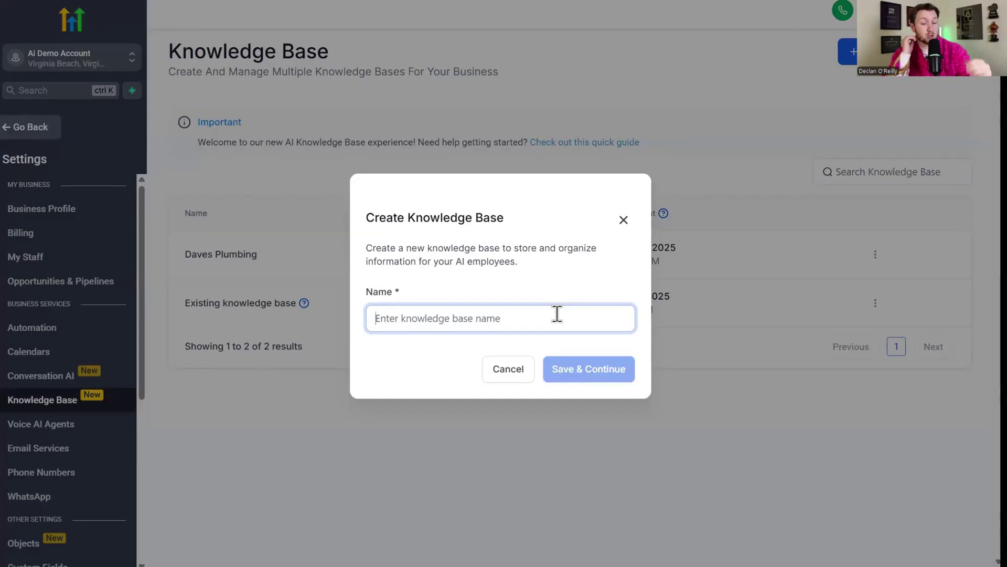
pyautogui.write('HVAC')
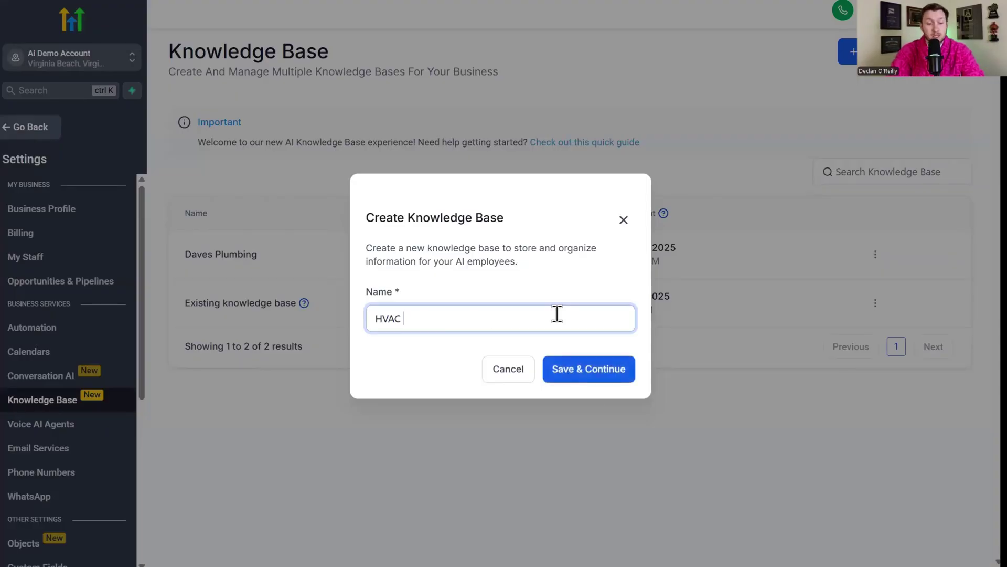
# Name the new knowledge base 'Tims HVAC' and save it.
pyautogui.click(376, 318)
pyautogui.write('Tims')
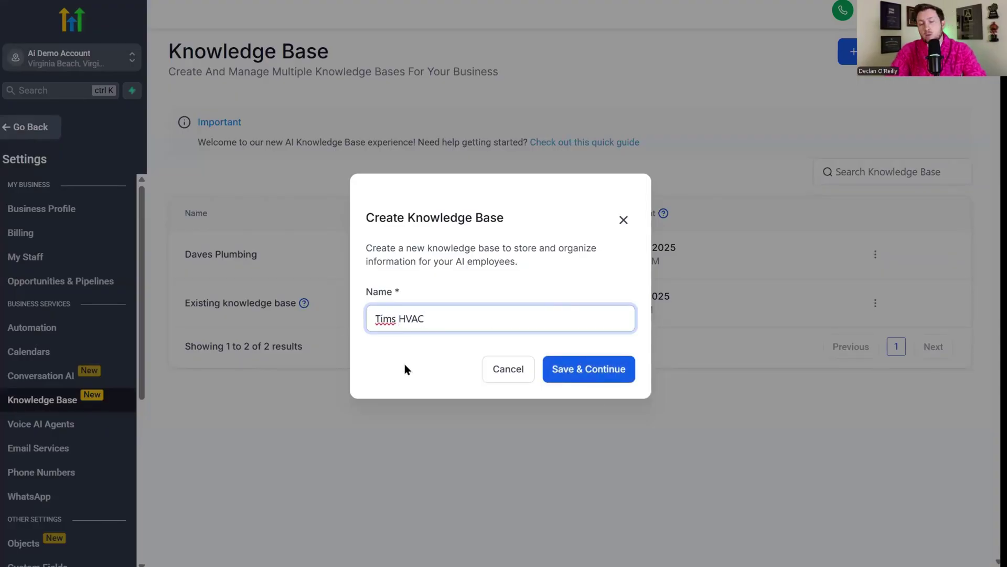
pyautogui.click(556, 368)
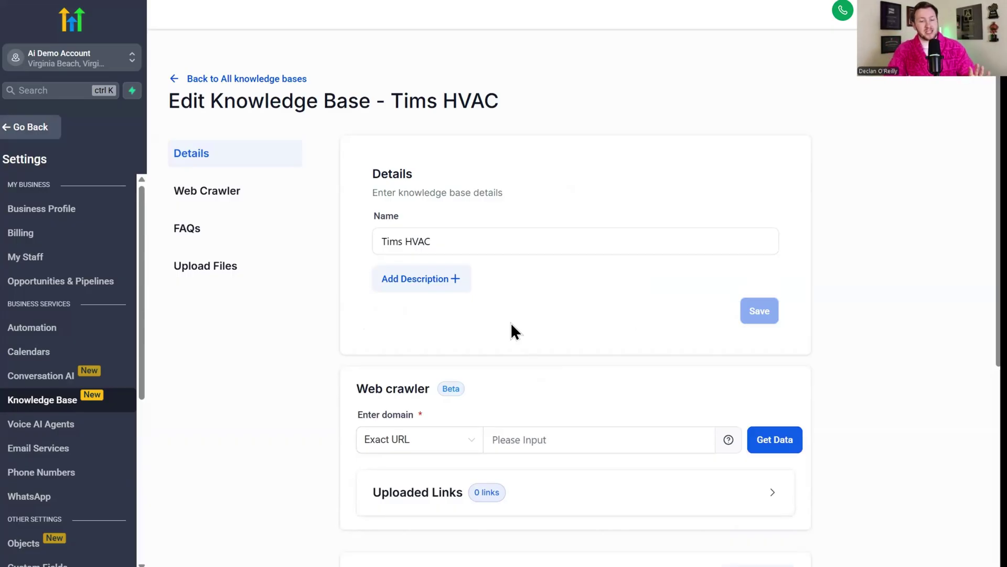
# Enter matrimont.com as the web crawler domain and fetch its data.
pyautogui.click(557, 433)
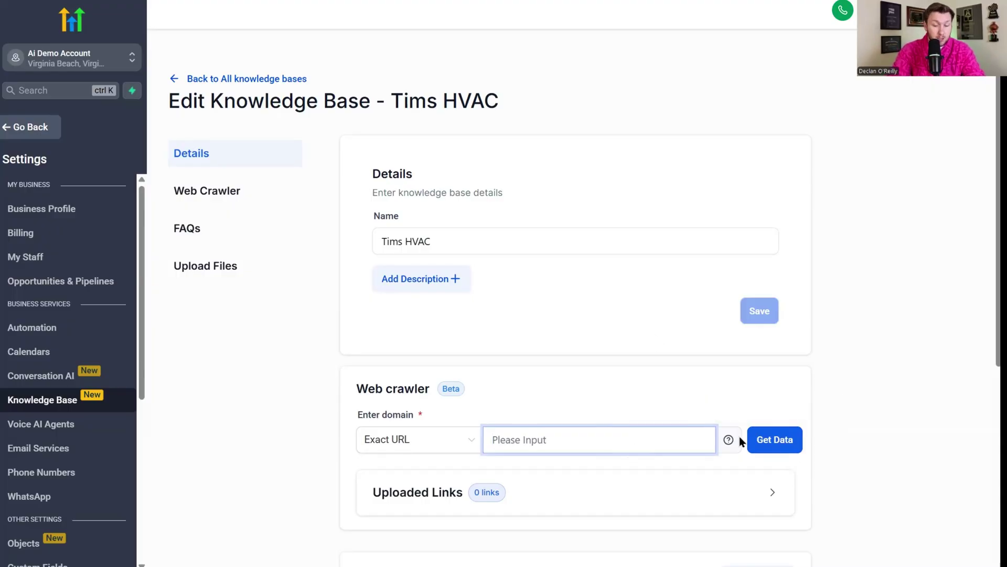
pyautogui.write('matrimont.com')
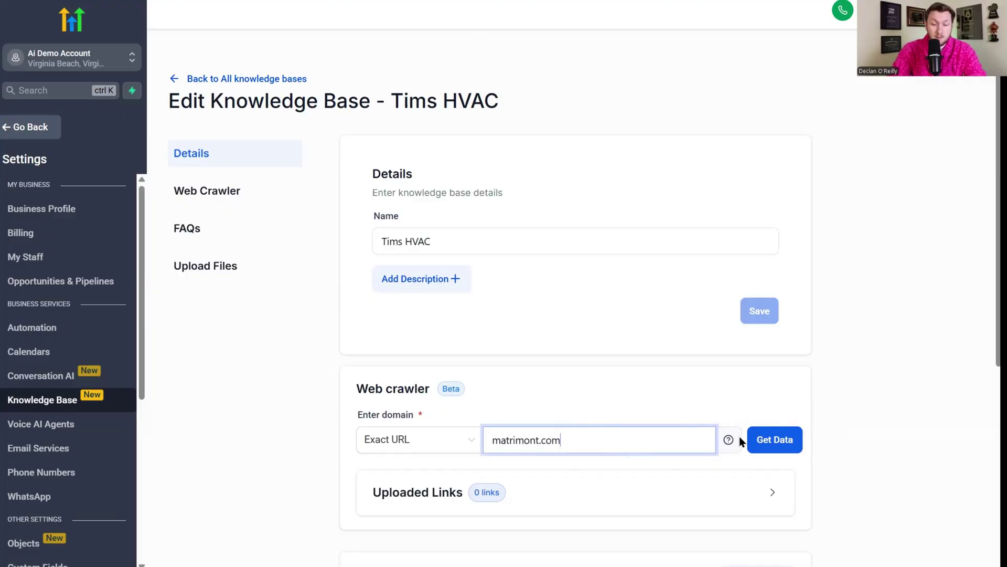
pyautogui.click(775, 439)
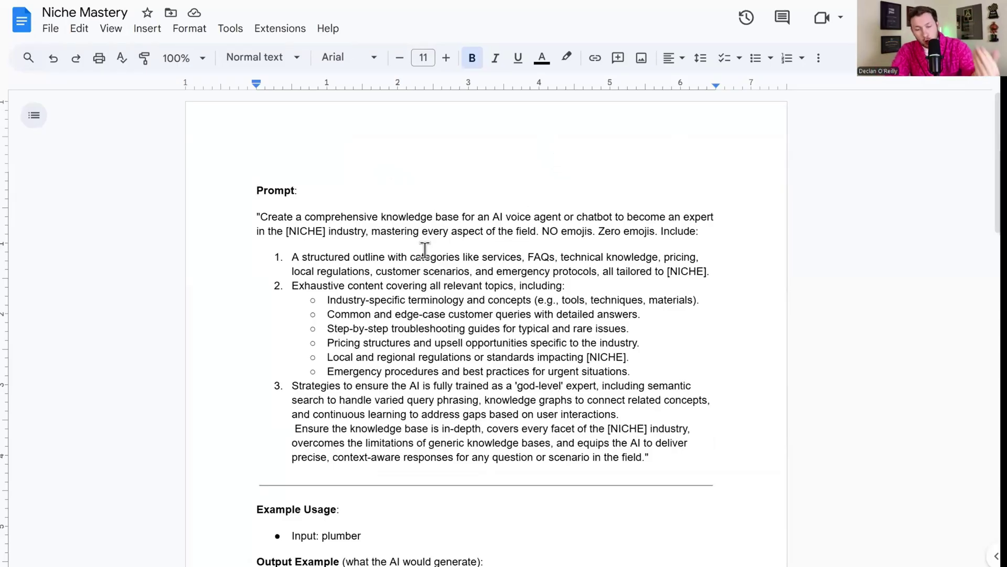
pyautogui.scroll(-5, 423, 252)
pyautogui.scroll(-4, 433, 266)
pyautogui.scroll(6, 440, 335)
pyautogui.scroll(3, 444, 365)
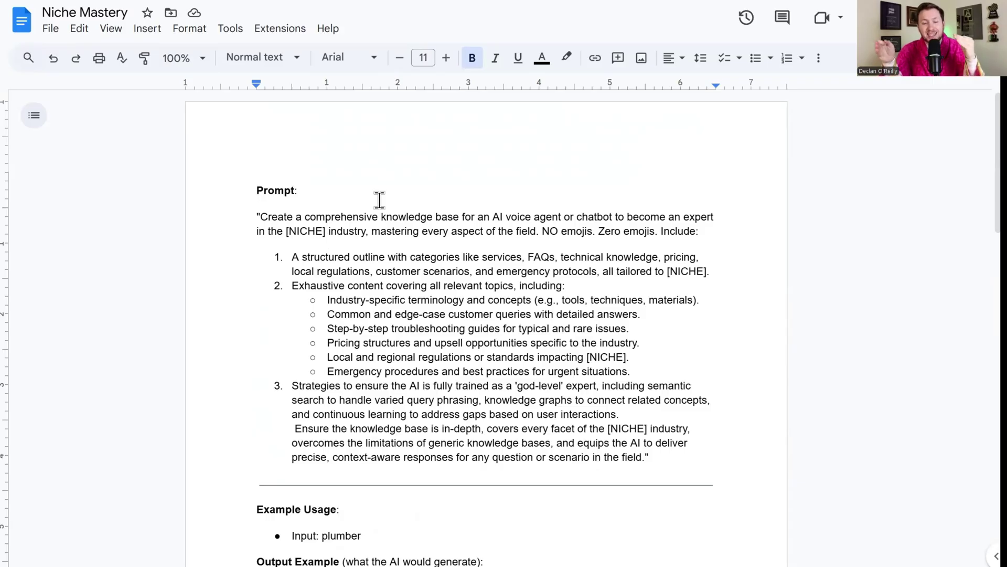
pyautogui.scroll(-1, 693, 289)
pyautogui.scroll(1, 693, 328)
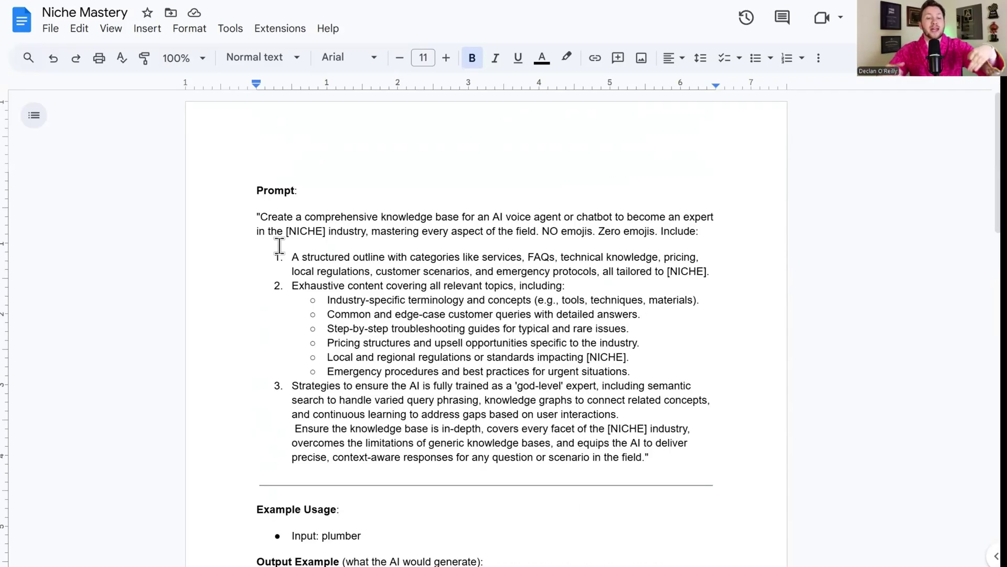
# Select the full Niche Mastery prompt through the end of the plumbing example.
pyautogui.moveTo(287, 236); pyautogui.dragTo(329, 235)
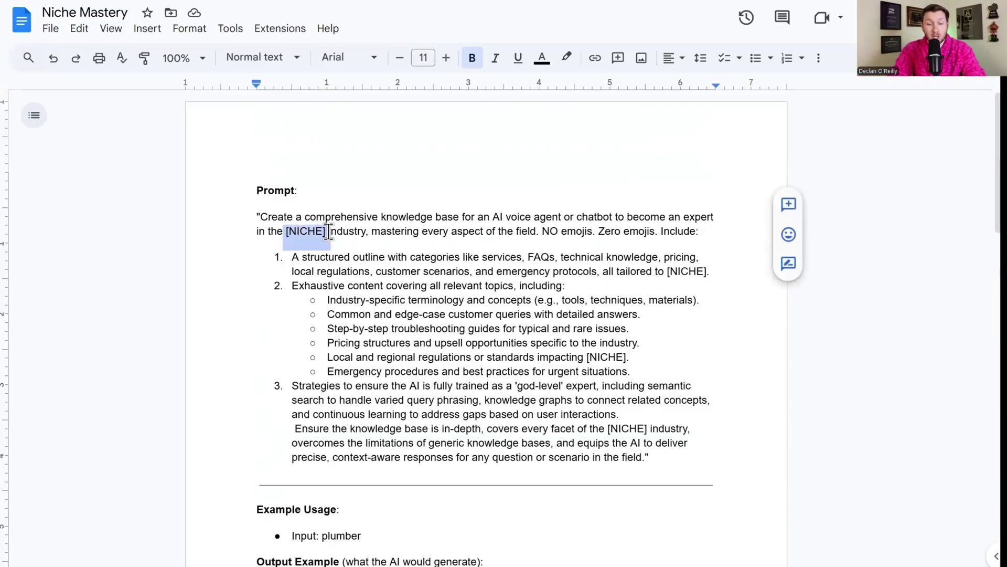
pyautogui.click(357, 236)
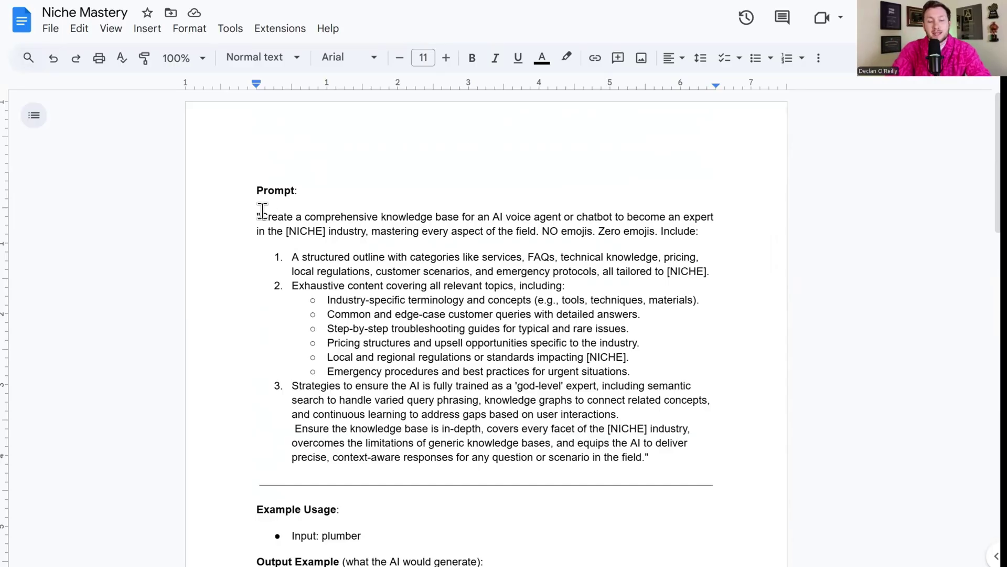
pyautogui.moveTo(250, 217)
pyautogui.mouseDown()
pyautogui.moveTo(483, 563)
pyautogui.moveTo(685, 472)
pyautogui.mouseUp()
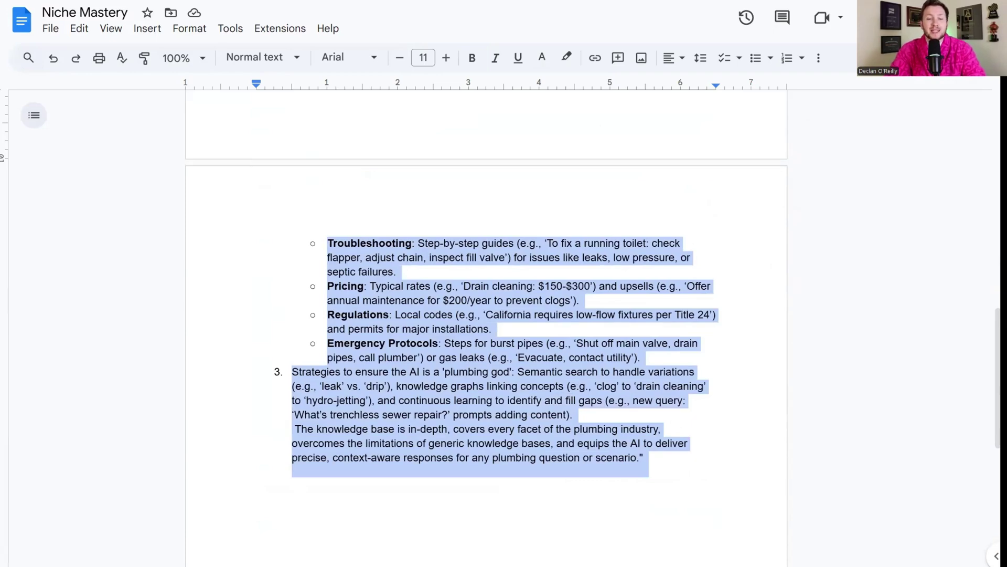
pyautogui.hotkey('alt', 'Tab')
# Paste the prompt into ChatGPT, replace [NICHE] with HVAC, and send it.
pyautogui.hotkey('ctrl', 'v')
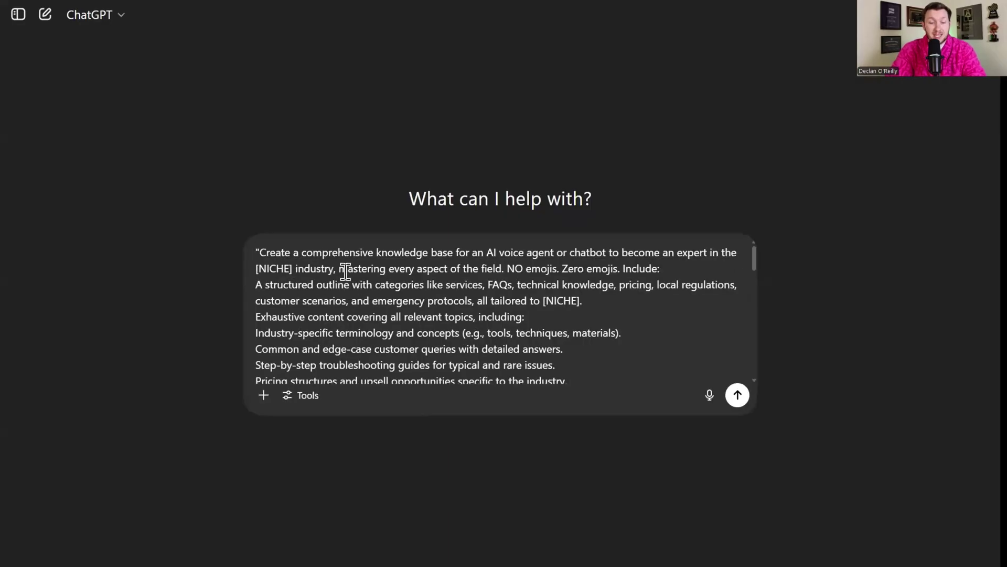
pyautogui.moveTo(294, 270); pyautogui.dragTo(256, 268)
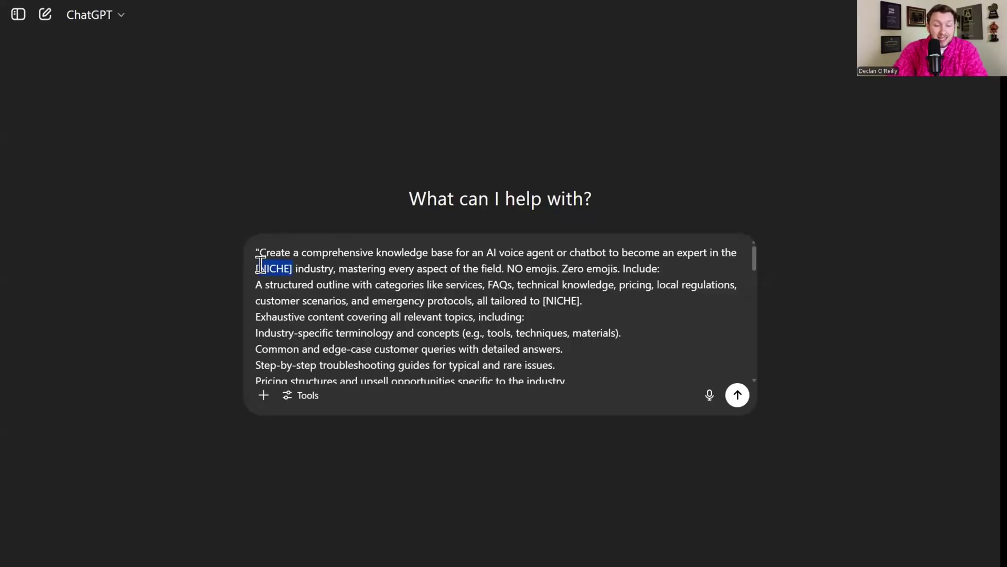
pyautogui.write('H')
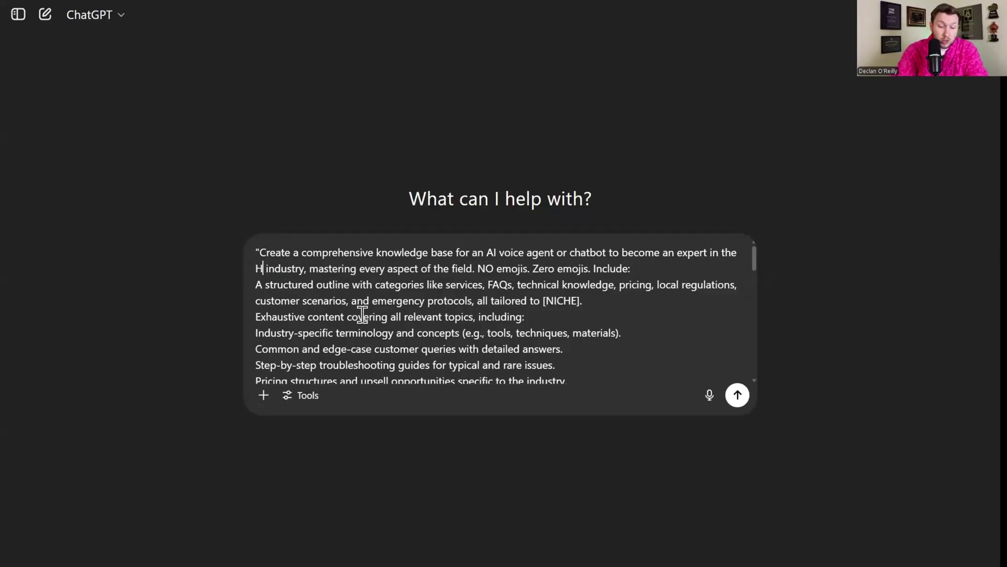
pyautogui.write('VAC')
pyautogui.click(737, 393)
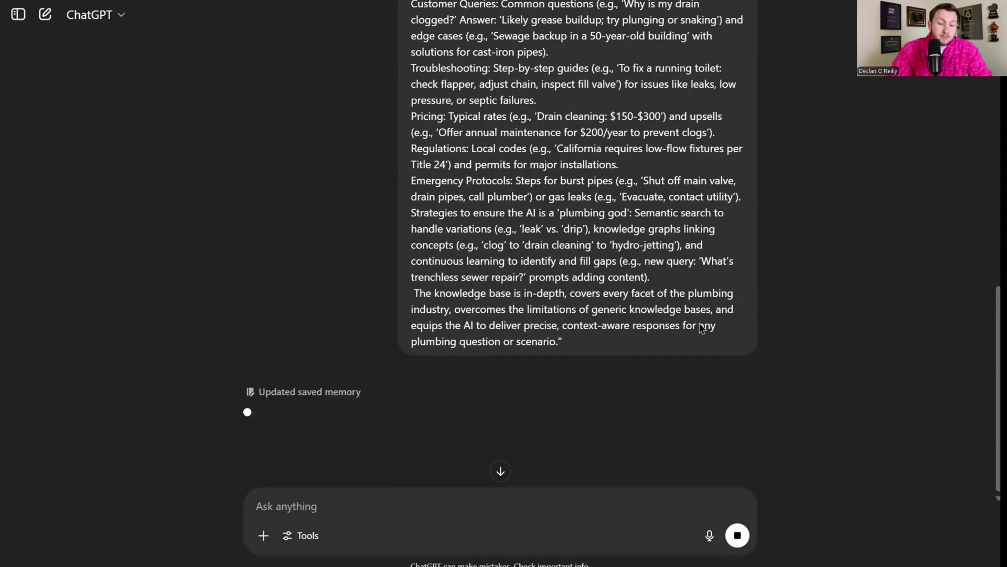
pyautogui.scroll(-3, 588, 419)
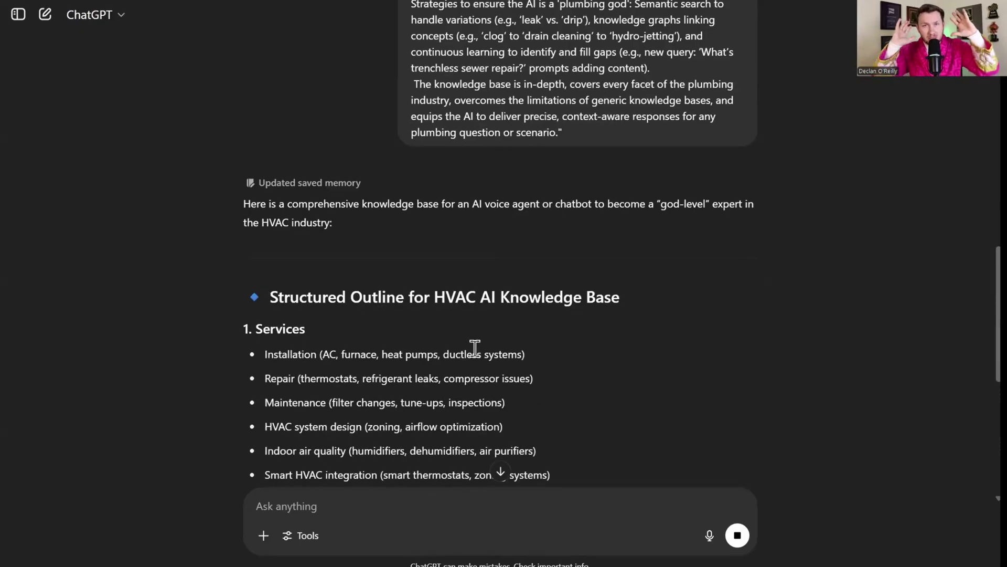
pyautogui.scroll(-2, 474, 349)
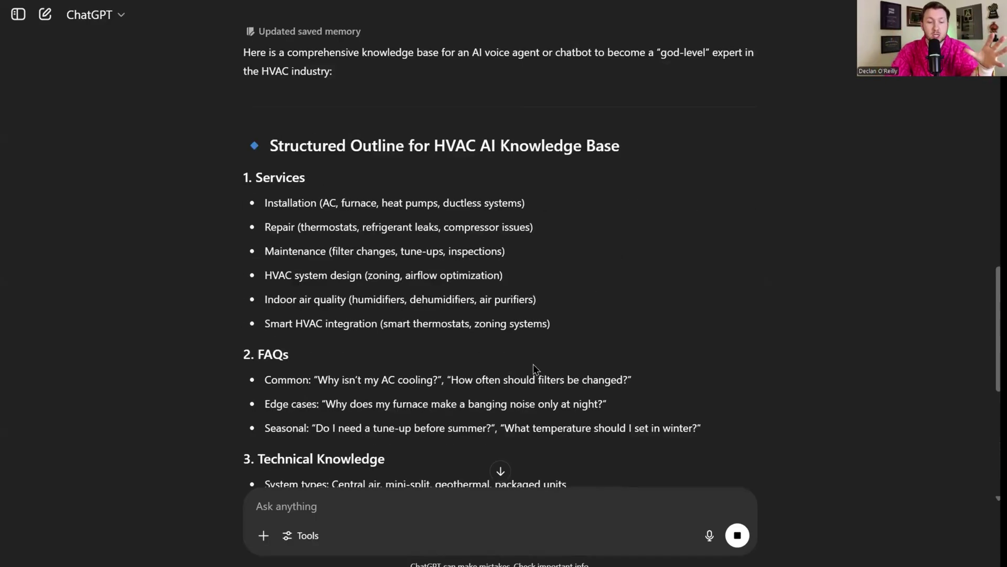
pyautogui.scroll(-2, 533, 363)
pyautogui.scroll(-3, 479, 404)
pyautogui.scroll(-2, 447, 409)
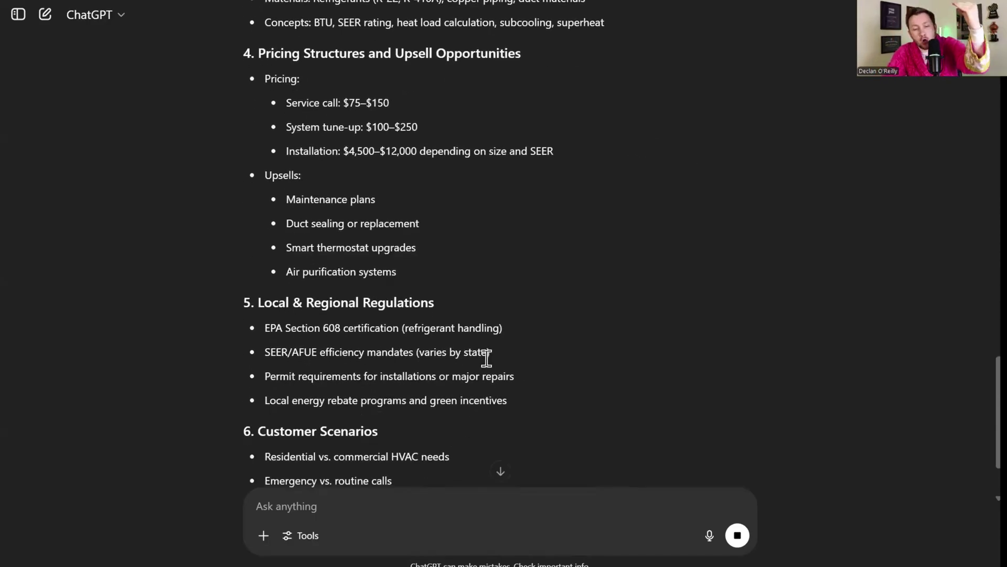
pyautogui.scroll(1, 490, 370)
pyautogui.scroll(10, 494, 358)
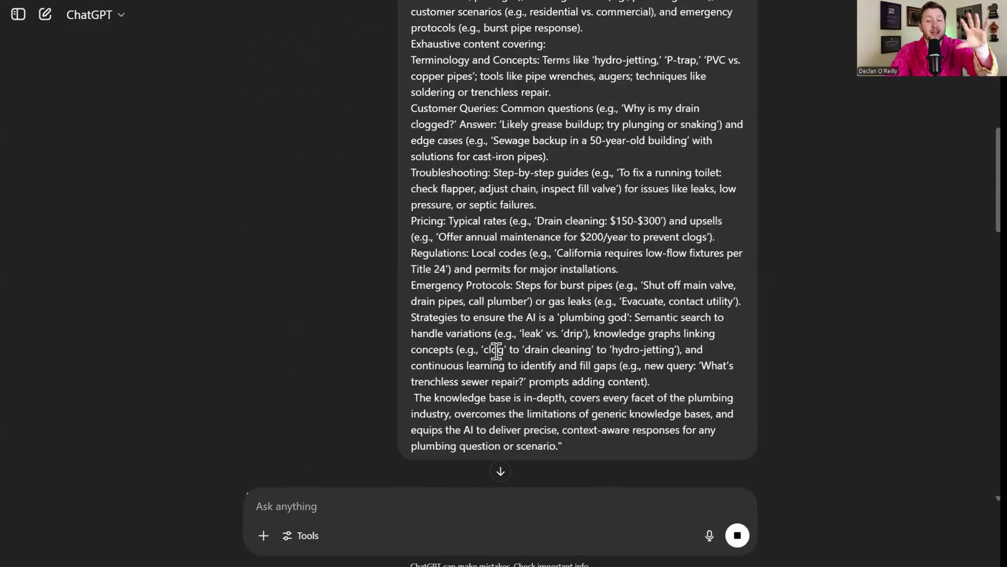
pyautogui.scroll(4, 519, 299)
pyautogui.scroll(-1, 494, 38)
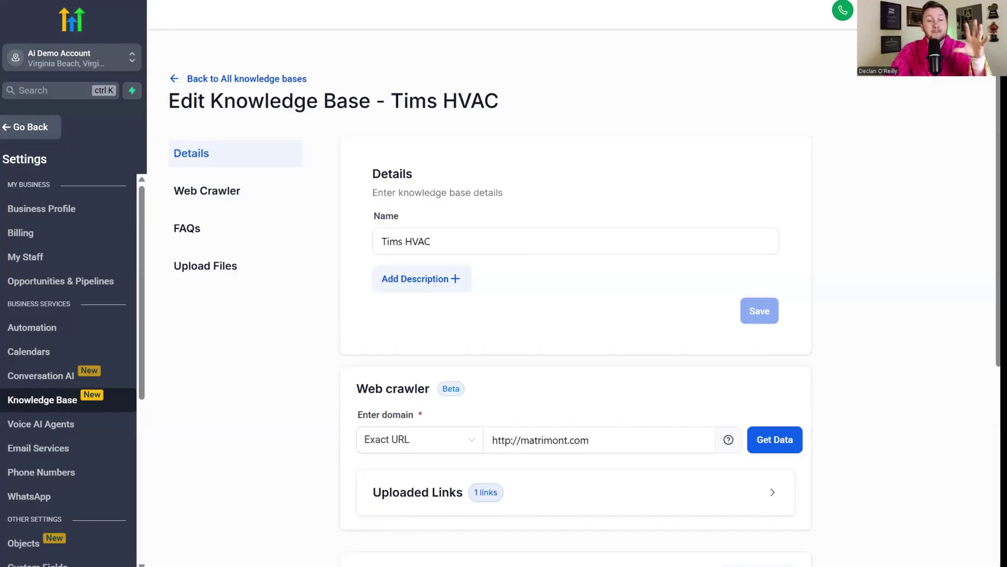
pyautogui.click(518, 246)
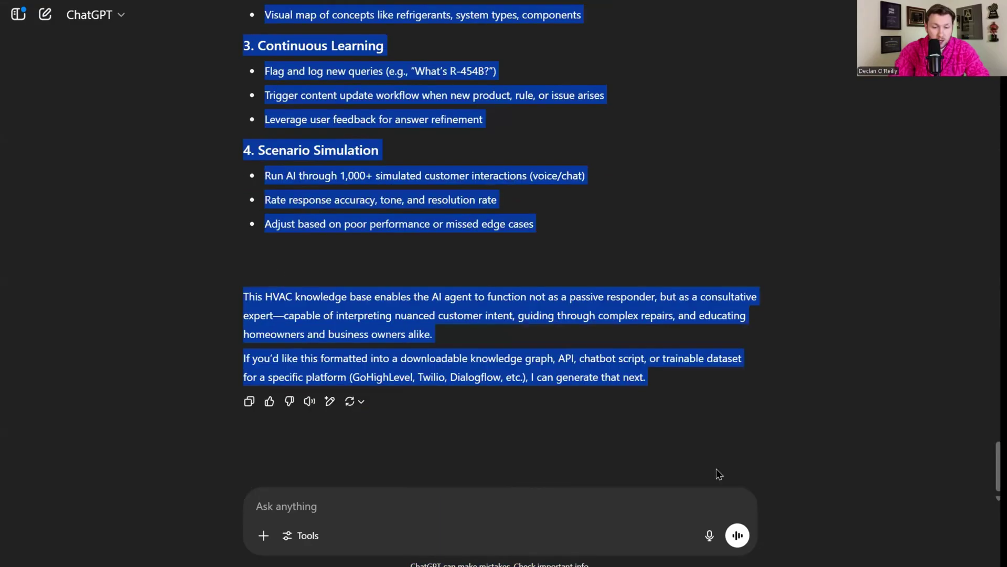
pyautogui.moveTo(495, 468); pyautogui.dragTo(579, 227)
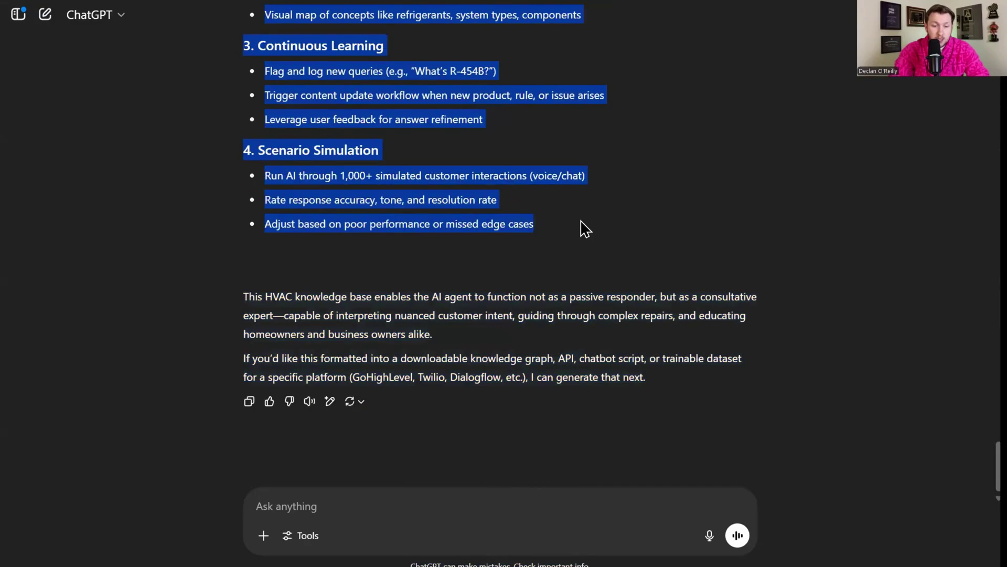
# Copy the selected HVAC knowledge base answer from ChatGPT.
pyautogui.rightClick(303, 114)
pyautogui.click(313, 120)
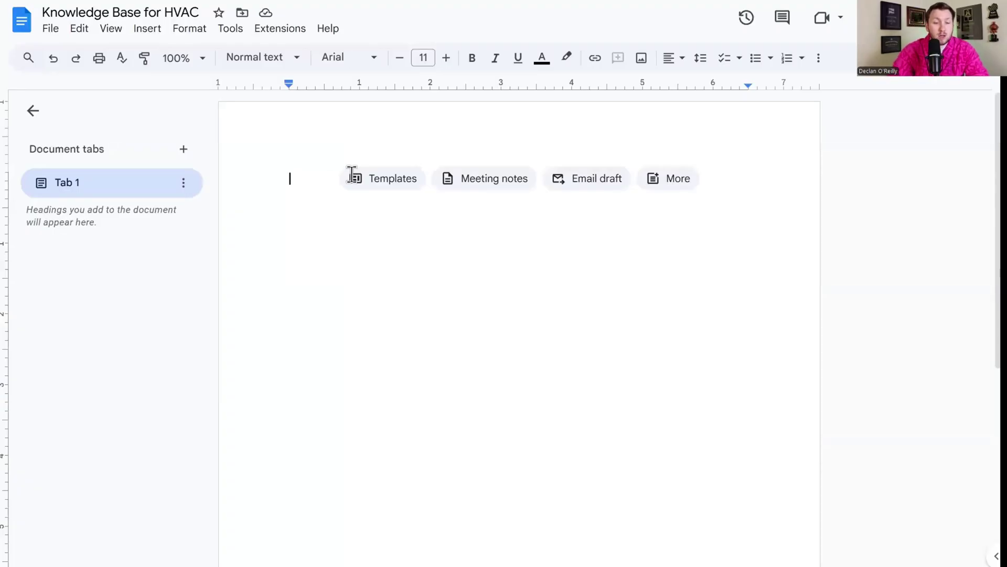
# Paste the HVAC outline, set general access to 'Anyone with the link', and copy the link.
pyautogui.hotkey('ctrl', 'v')
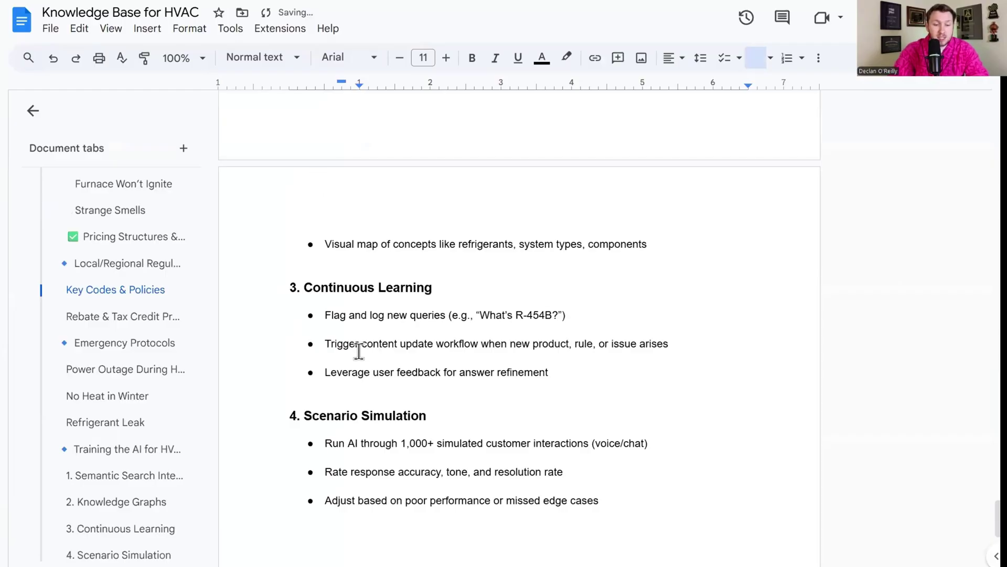
pyautogui.scroll(15, 355, 354)
pyautogui.scroll(15, 382, 343)
pyautogui.scroll(-5, 417, 336)
pyautogui.scroll(-10, 417, 336)
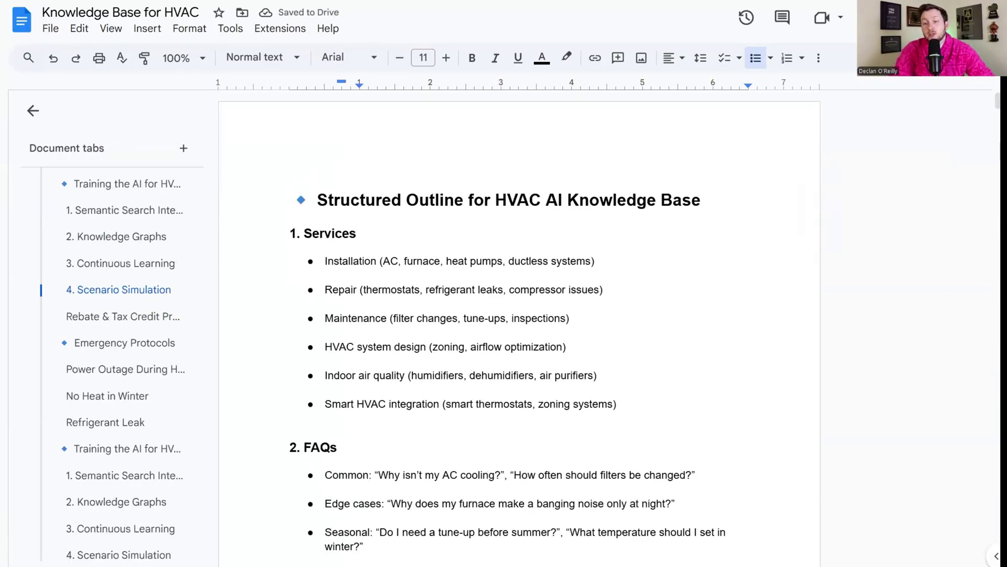
pyautogui.hotkey('ctrl', 'o')
pyautogui.click(394, 346)
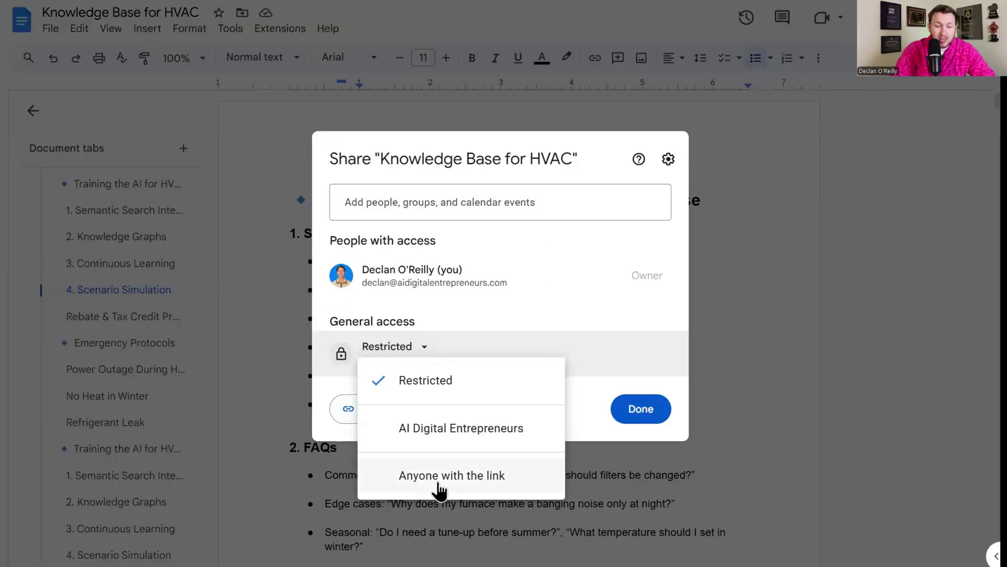
pyautogui.click(439, 485)
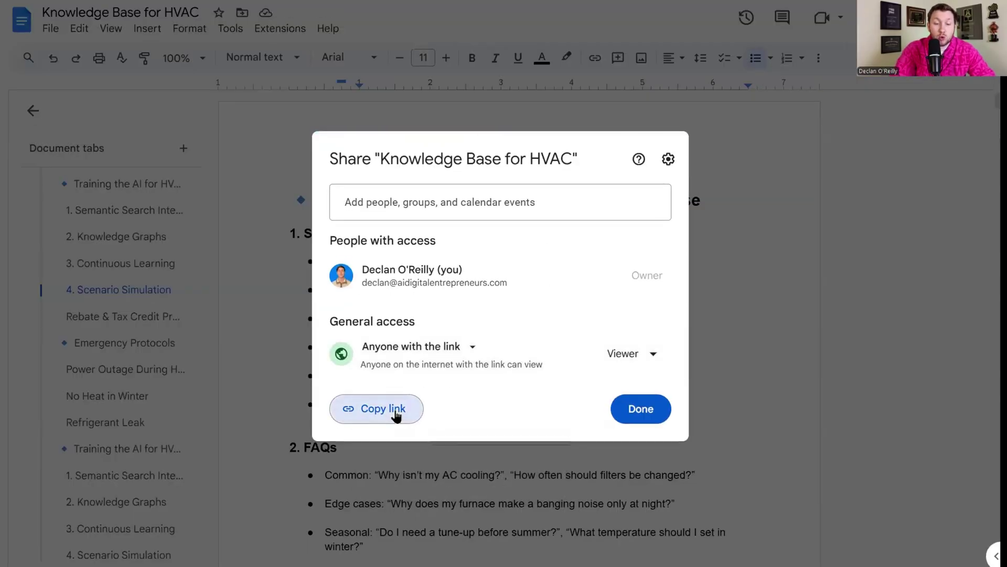
pyautogui.click(396, 413)
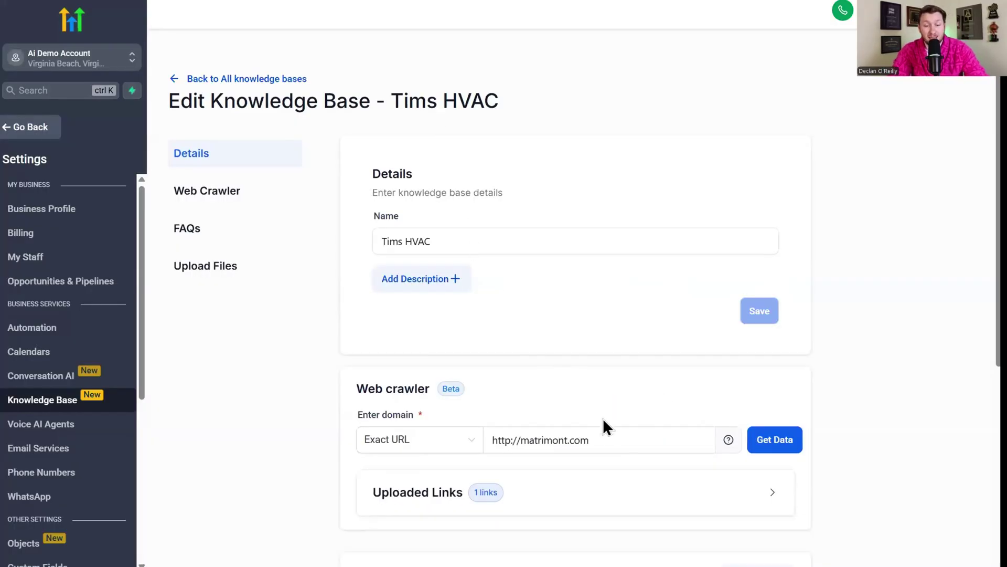
# Replace the crawler URL with the Google Doc link, fetch it, then return to all knowledge bases.
pyautogui.click(603, 439)
pyautogui.hotkey('ctrl', 'a')
pyautogui.hotkey('ctrl', 'v')
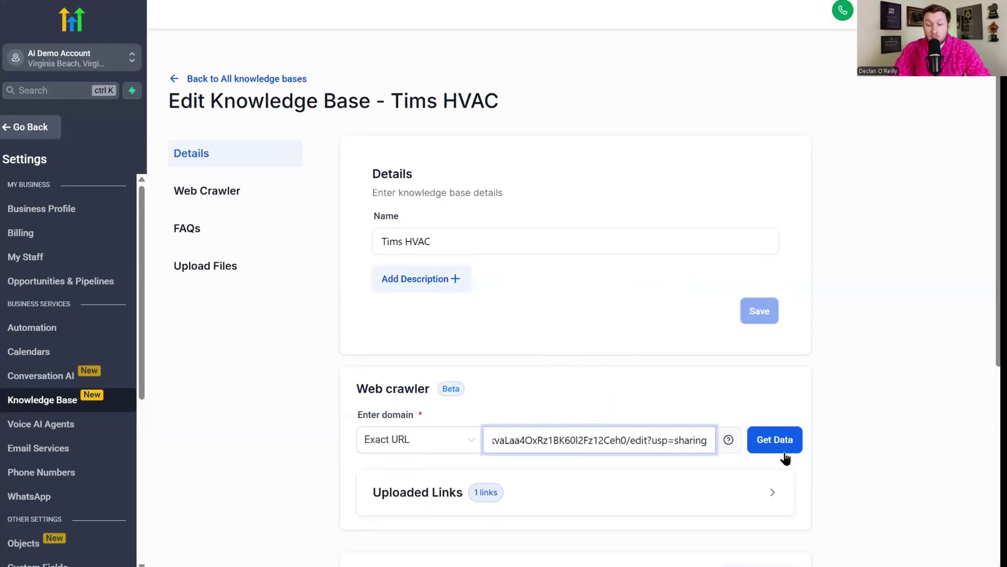
pyautogui.click(774, 440)
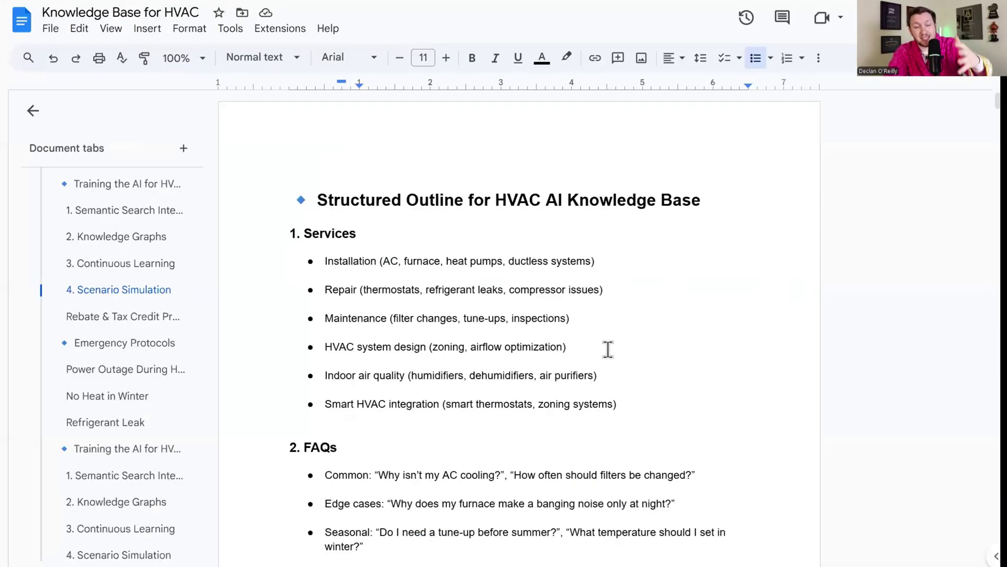
pyautogui.scroll(-15, 607, 349)
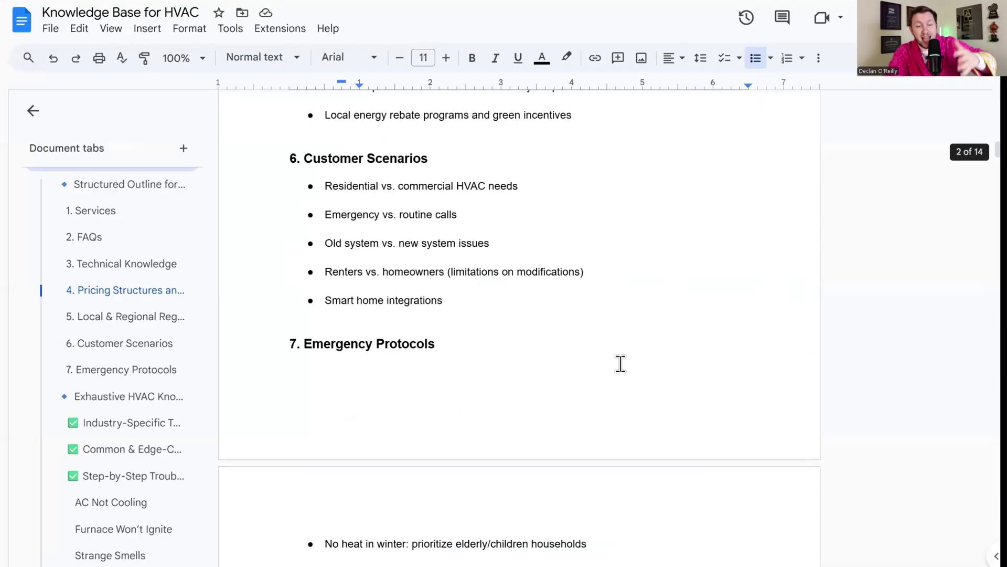
pyautogui.scroll(10, 621, 362)
pyautogui.scroll(5, 632, 378)
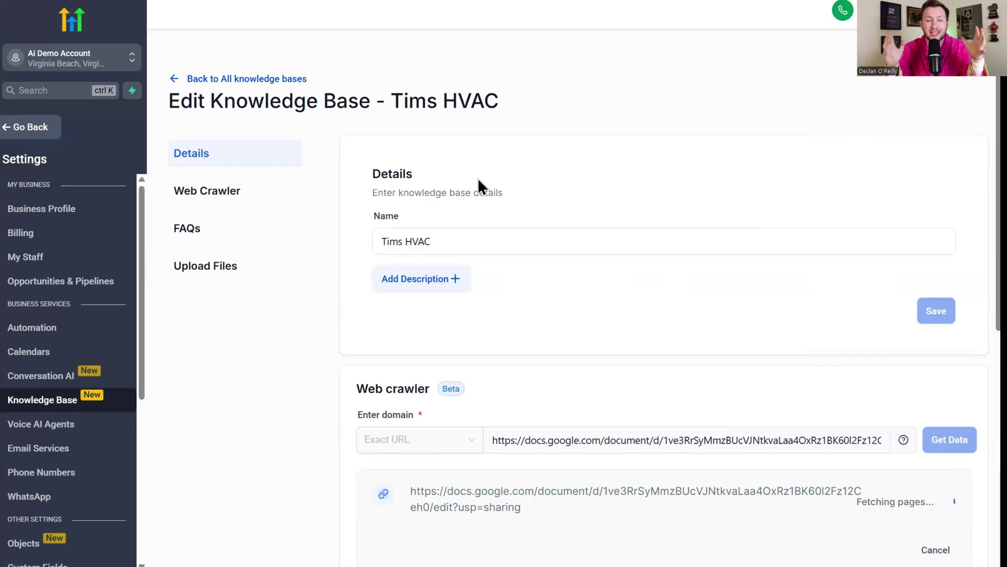
pyautogui.scroll(-5, 572, 287)
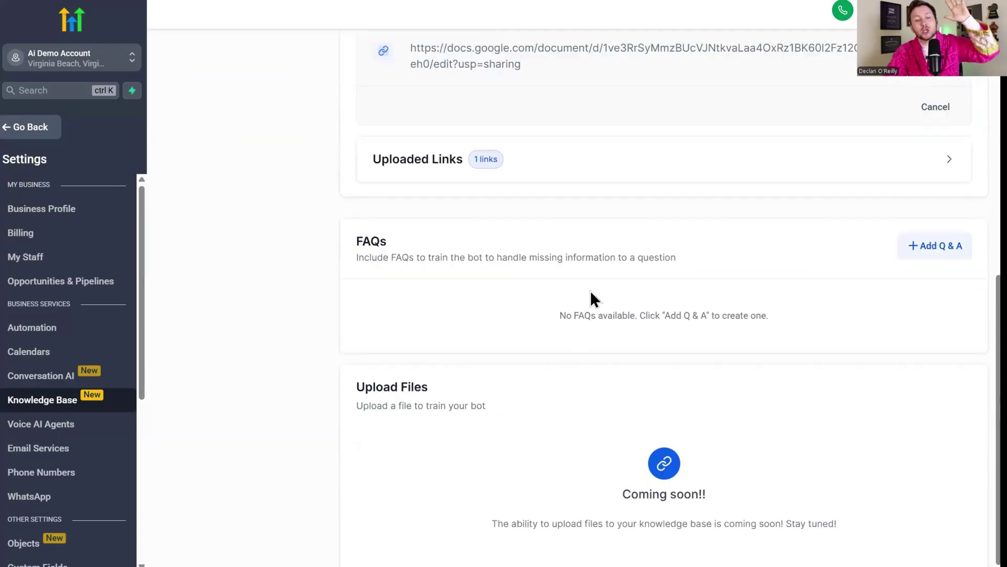
pyautogui.scroll(5, 621, 287)
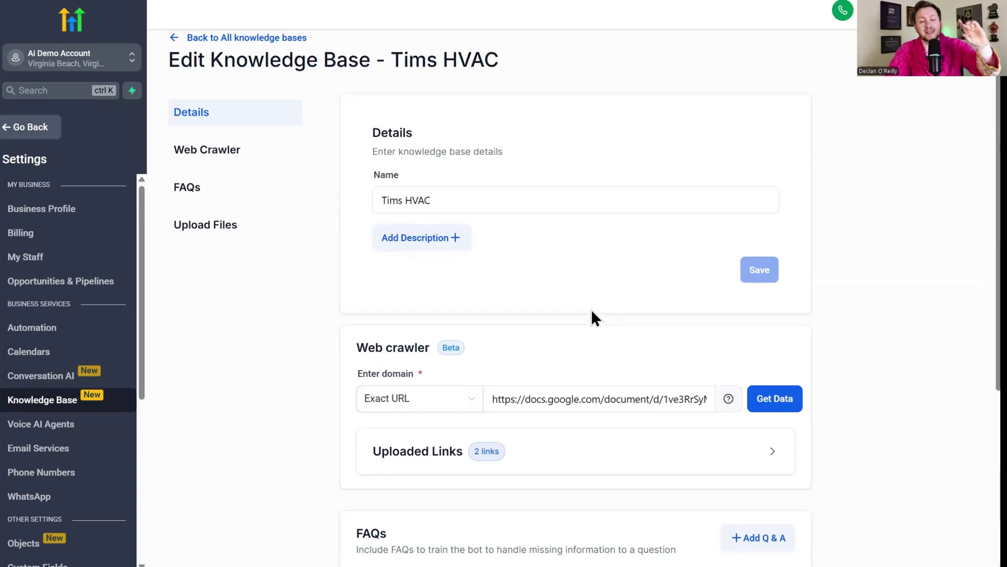
pyautogui.scroll(-4, 598, 331)
pyautogui.scroll(5, 739, 272)
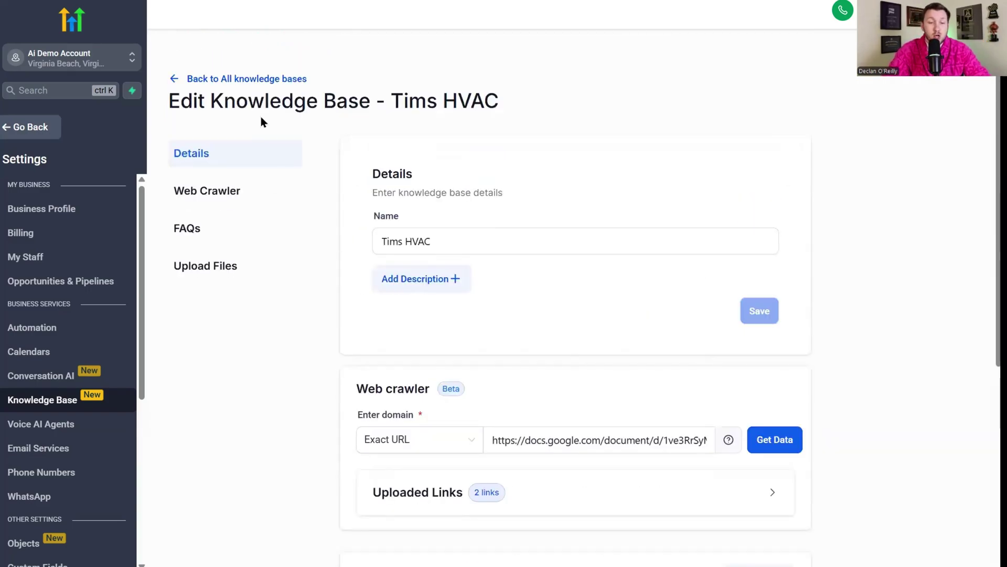
pyautogui.click(258, 79)
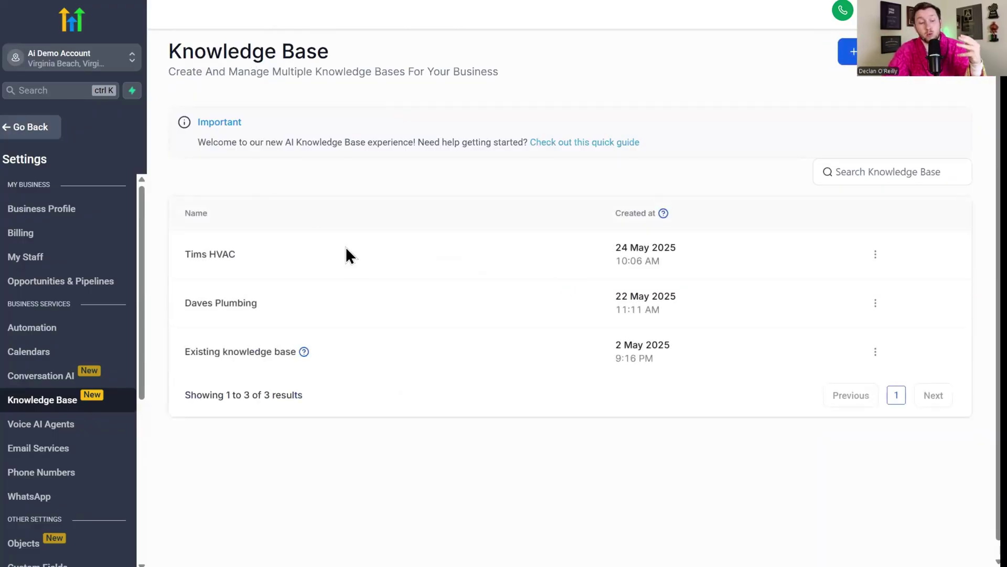
# Select Tims HVAC in the Chenelle bot's Bot Training settings and save.
pyautogui.click(56, 381)
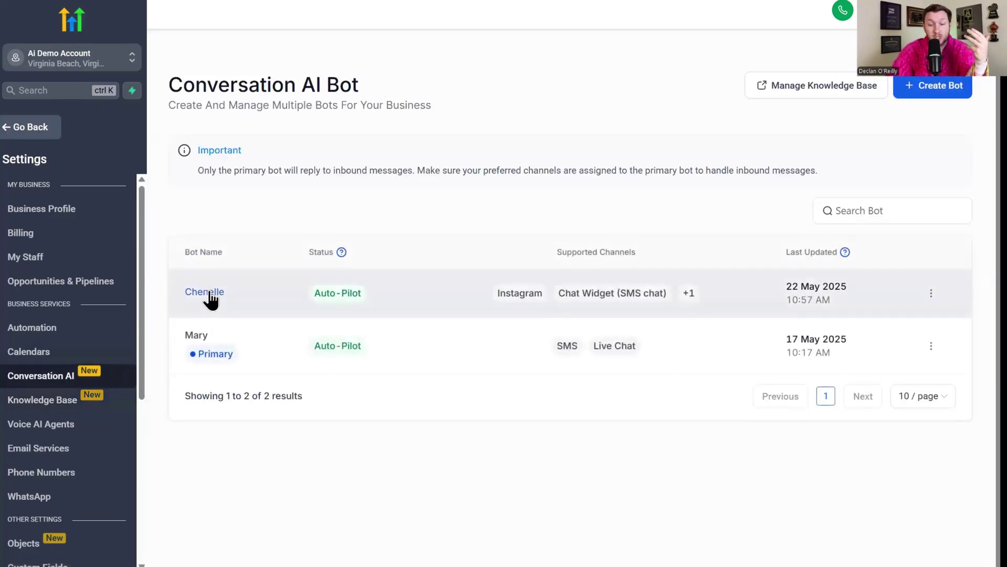
pyautogui.click(209, 291)
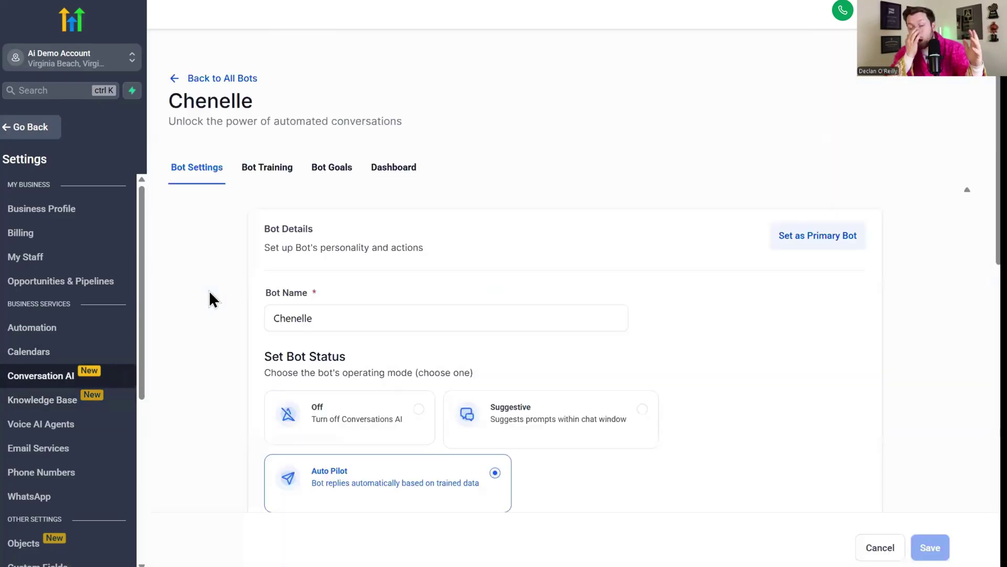
pyautogui.click(281, 170)
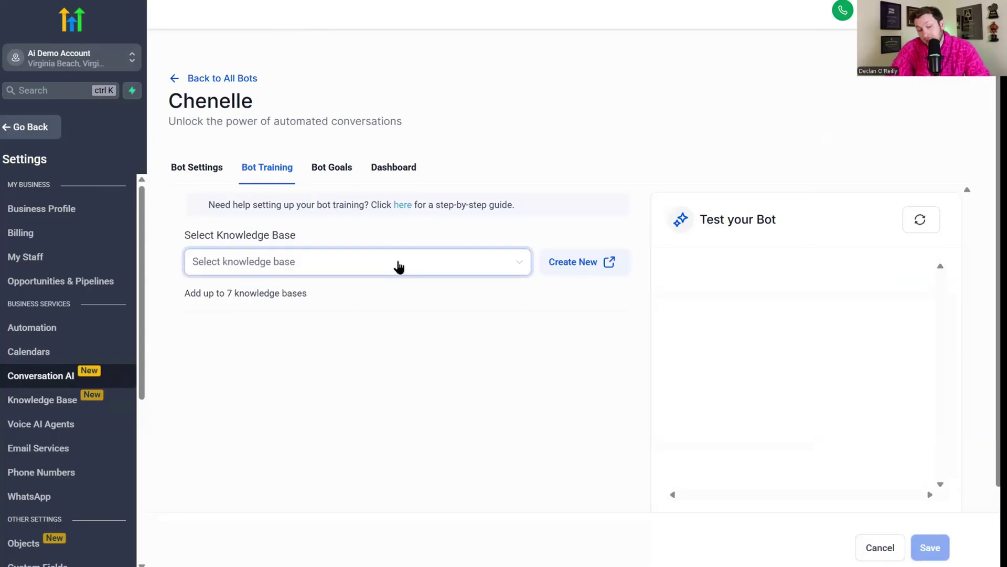
pyautogui.click(396, 266)
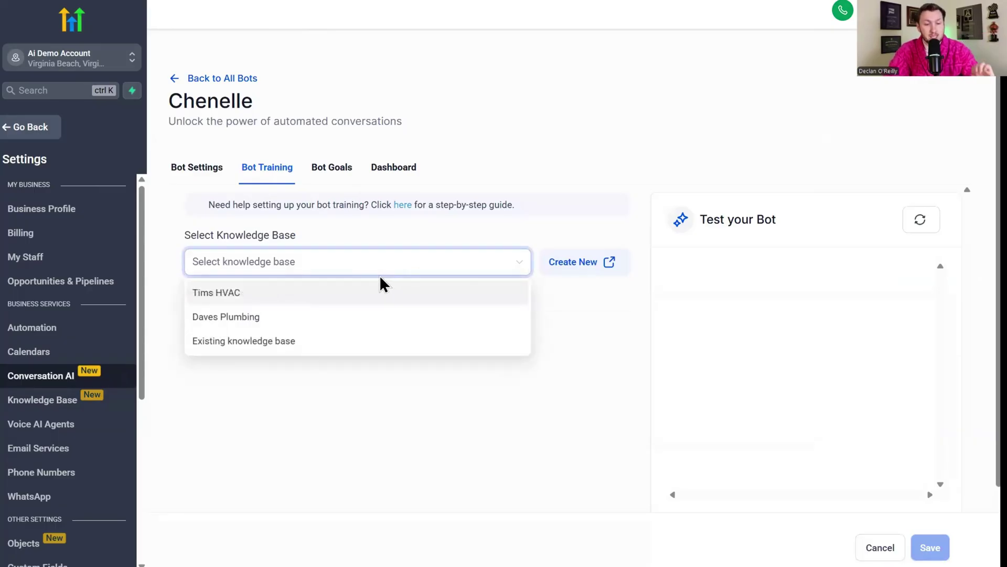
pyautogui.click(383, 301)
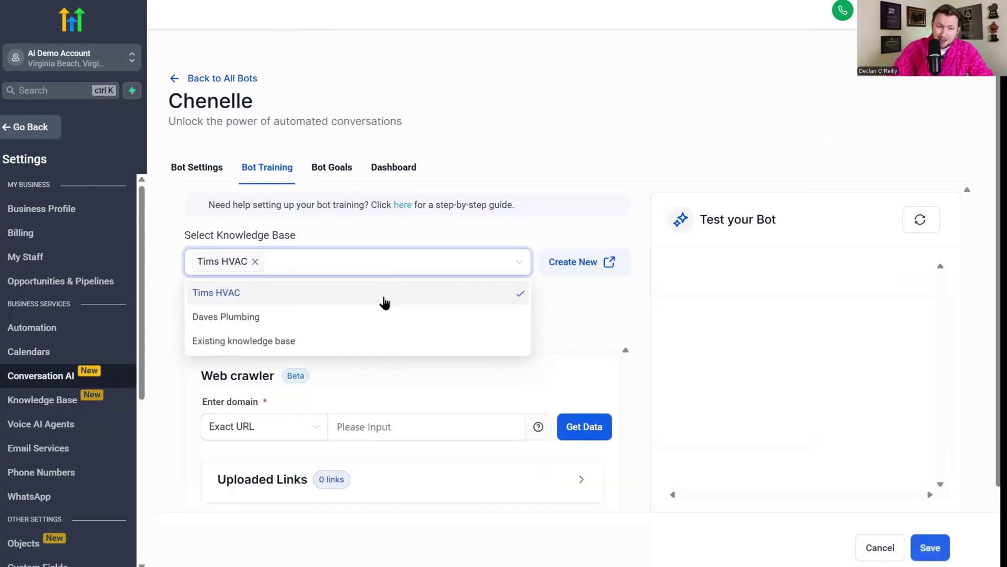
pyautogui.click(574, 382)
pyautogui.click(925, 547)
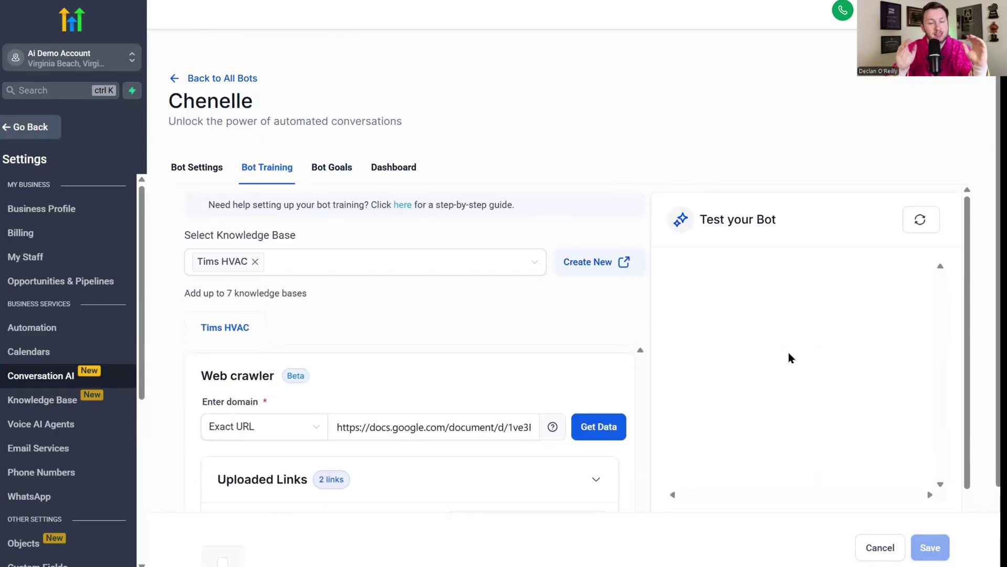
pyautogui.scroll(-3, 863, 319)
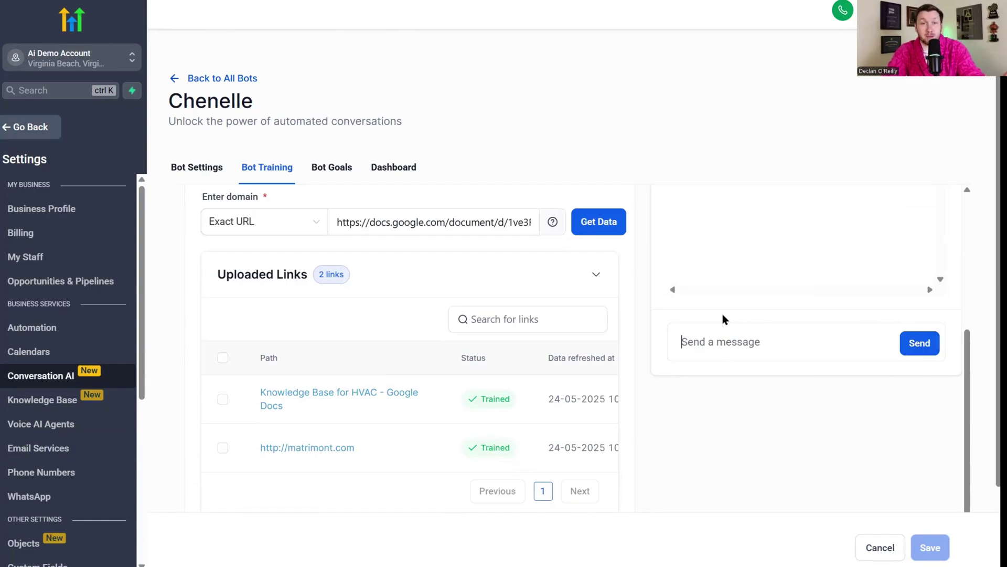
pyautogui.scroll(3, 722, 319)
# Reopen and close the knowledge base selector, then return to the bots list.
pyautogui.click(297, 262)
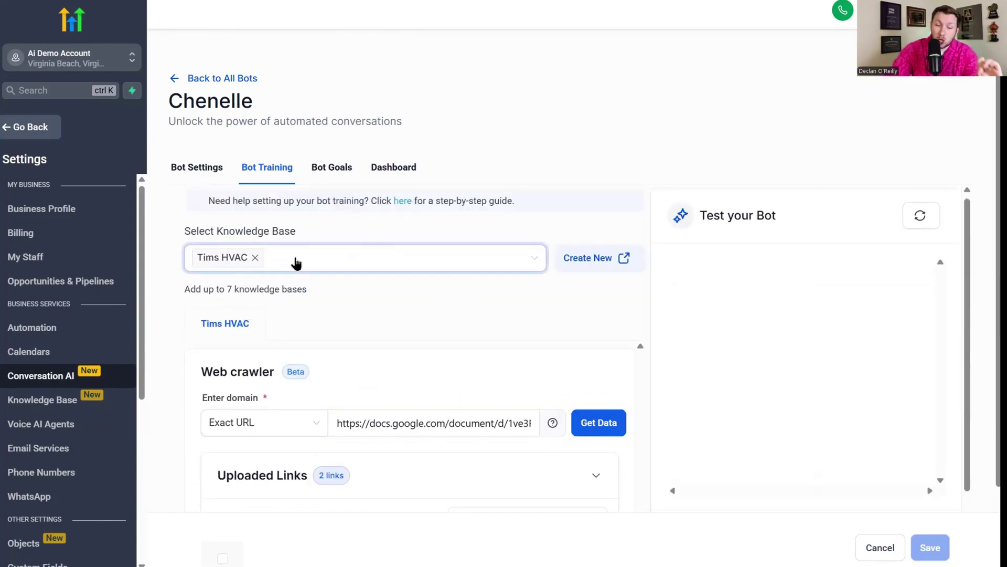
pyautogui.click(375, 319)
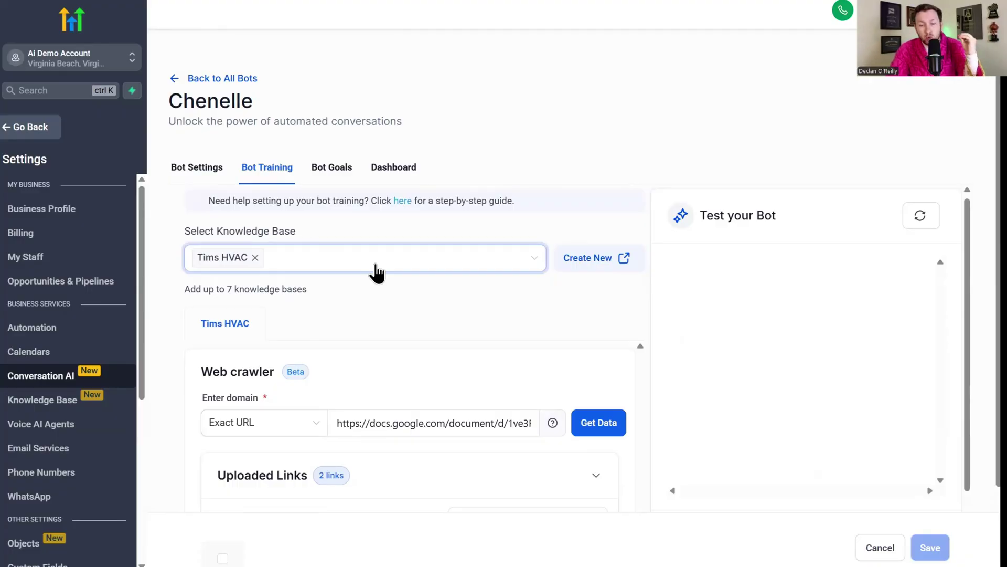
pyautogui.click(250, 85)
# Open HighLevel's Knowledge Base page, then show the Niche Mastery doc's knowledge-base prompt.
pyautogui.click(48, 401)
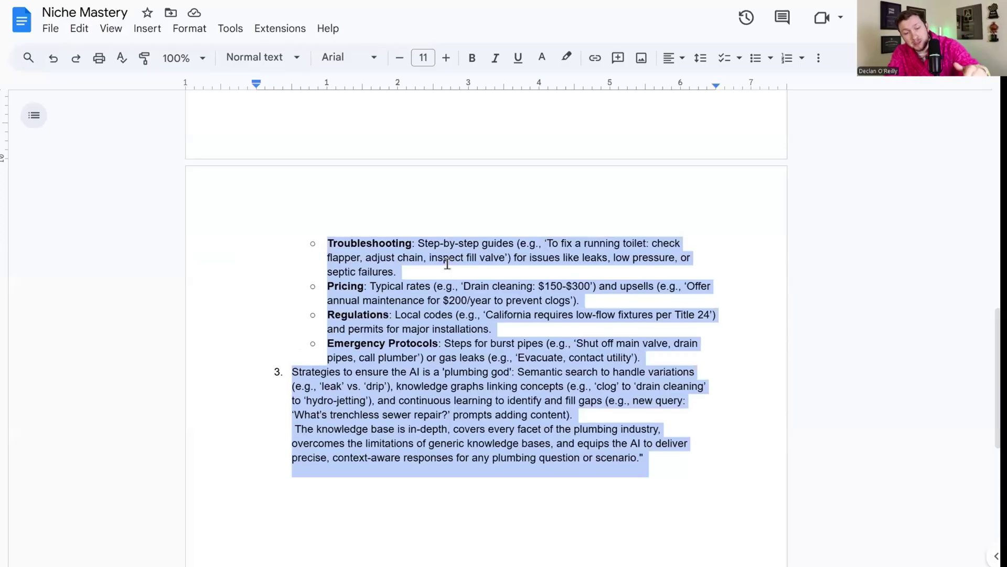
pyautogui.scroll(3, 447, 261)
pyautogui.scroll(10, 504, 355)
pyautogui.click(466, 131)
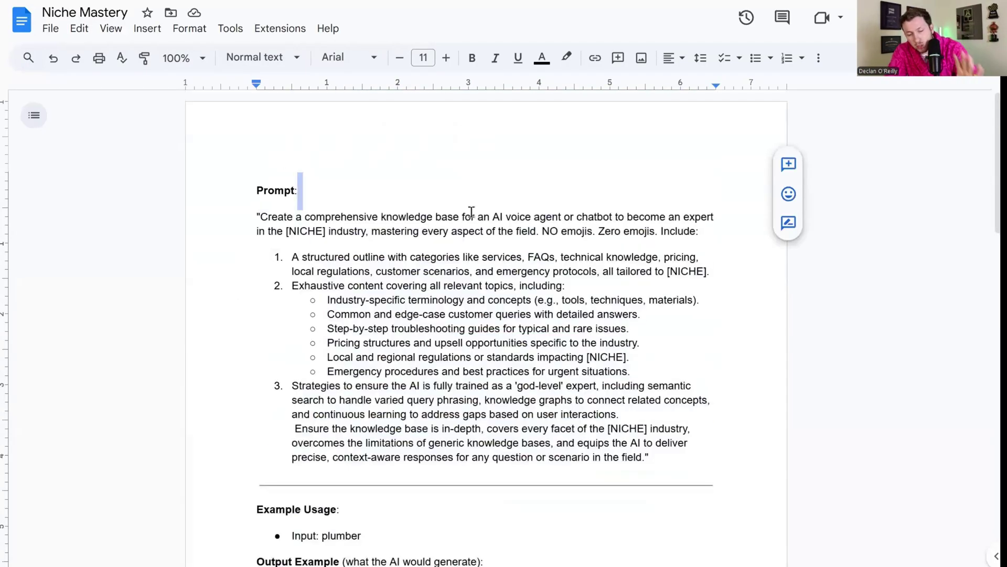